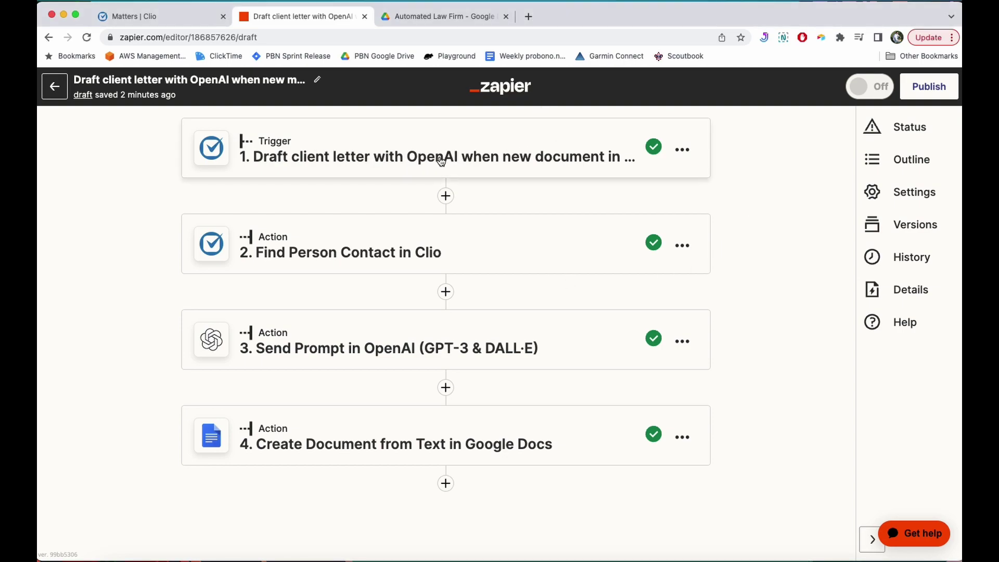
Open the Clio trigger step and view its test data for sample matter Matter E
click(407, 153)
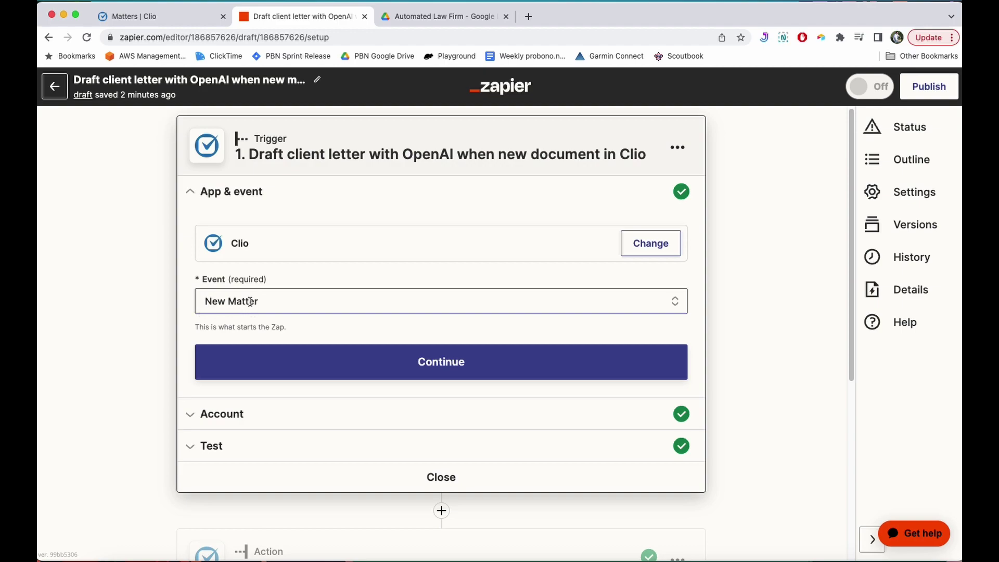
click(211, 446)
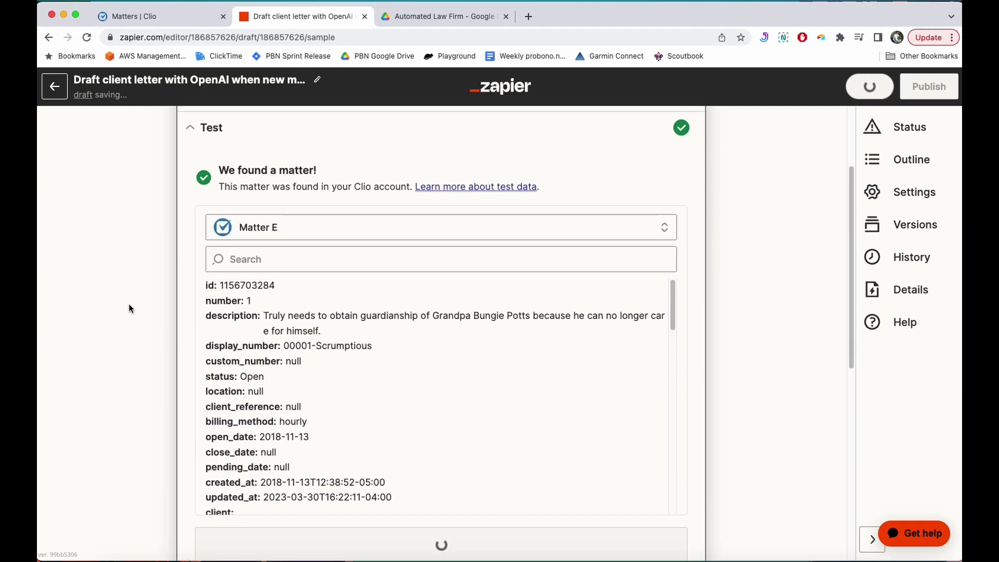
scroll(291, 302, down, 1)
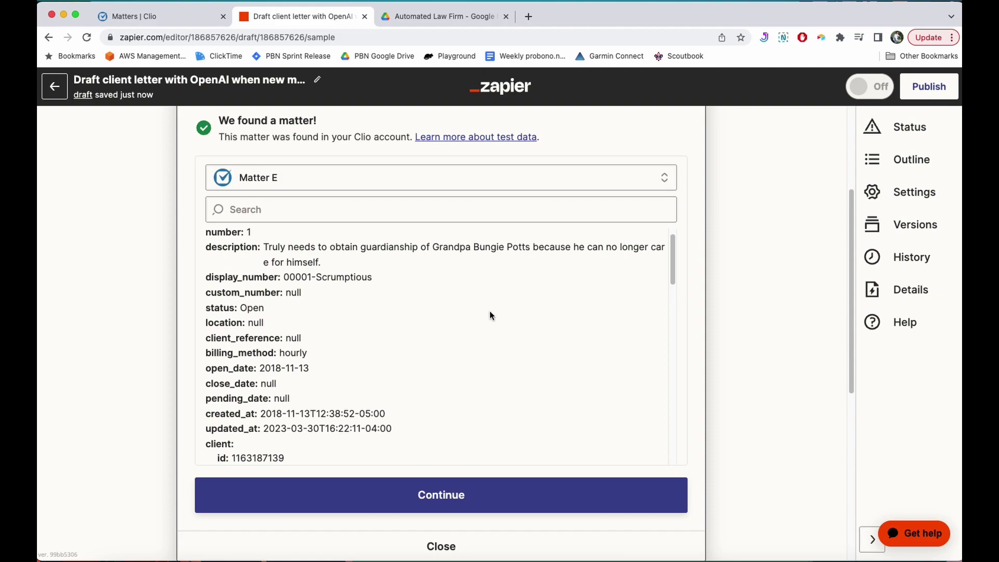
Continue to step 2 Find Person Contact in Clio and show its search-by-Client-Name settings
click(452, 494)
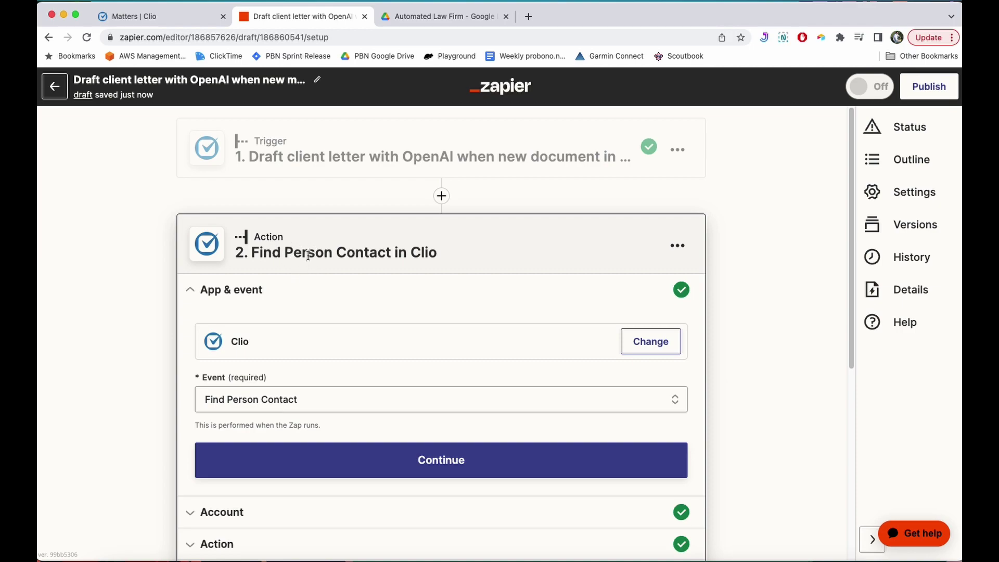
scroll(166, 279, down, 5)
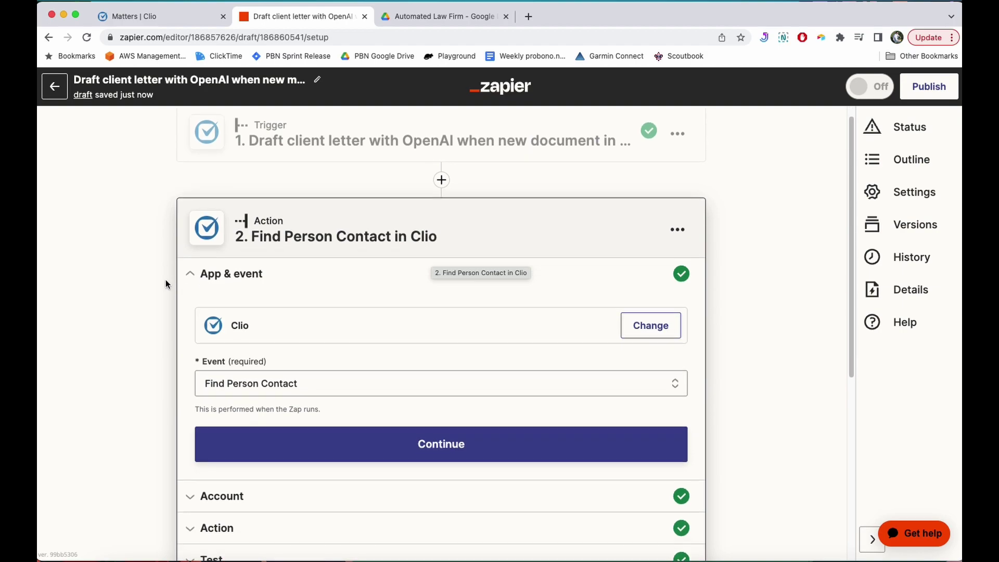
click(218, 316)
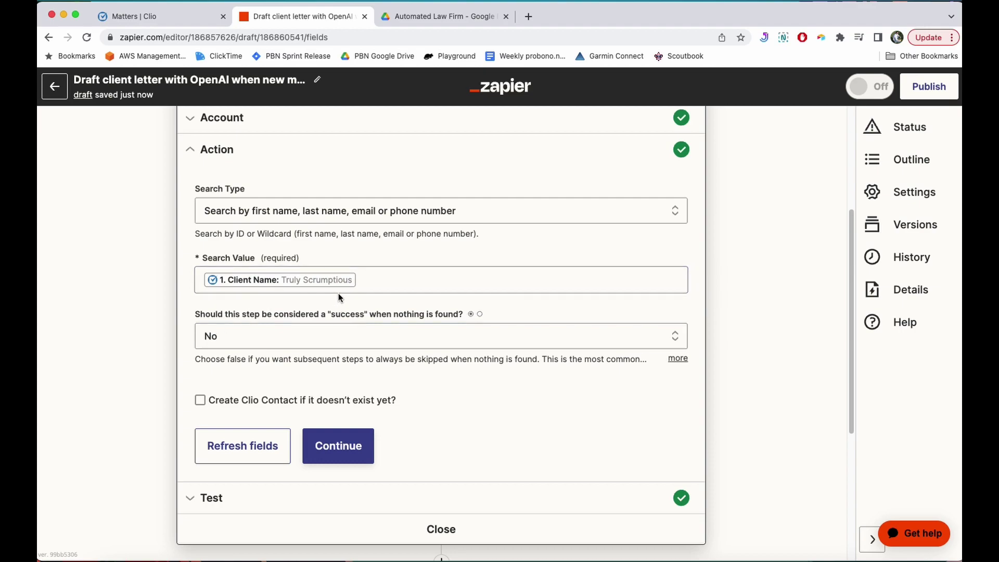
click(287, 442)
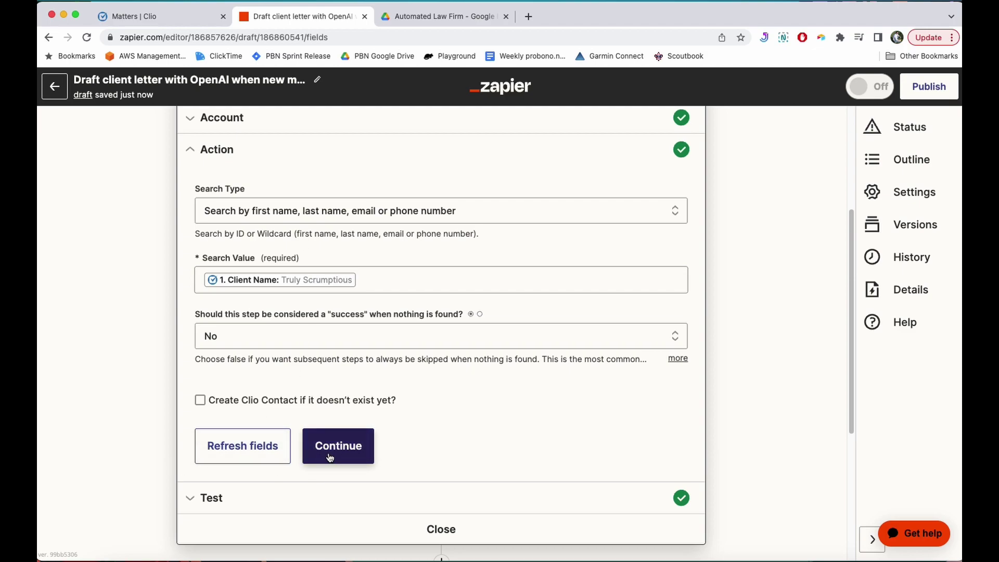
Show the OpenAI Send Prompt step's text-davinci-003 model and welcome-letter prompt settings
click(440, 530)
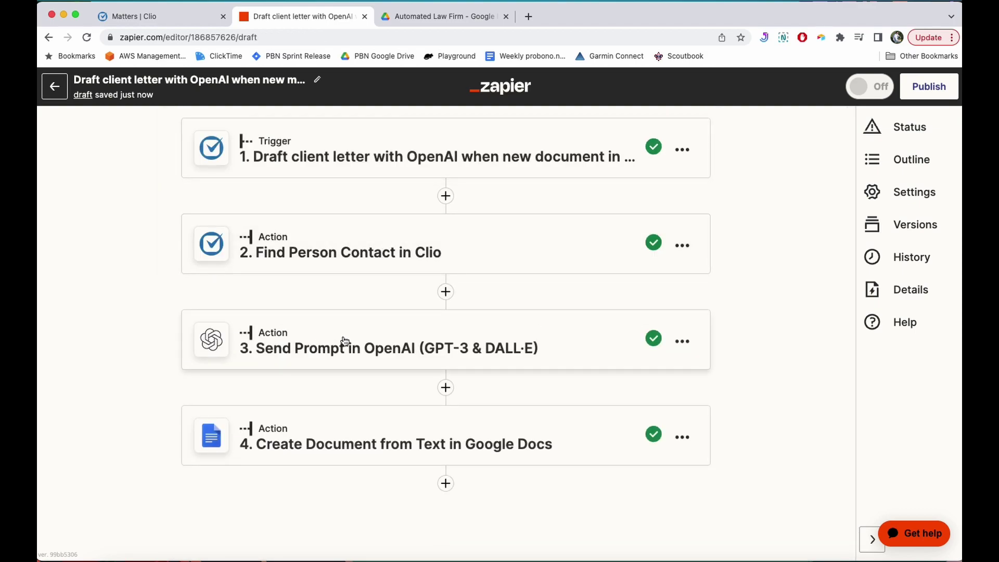
click(303, 339)
scroll(136, 317, down, 3)
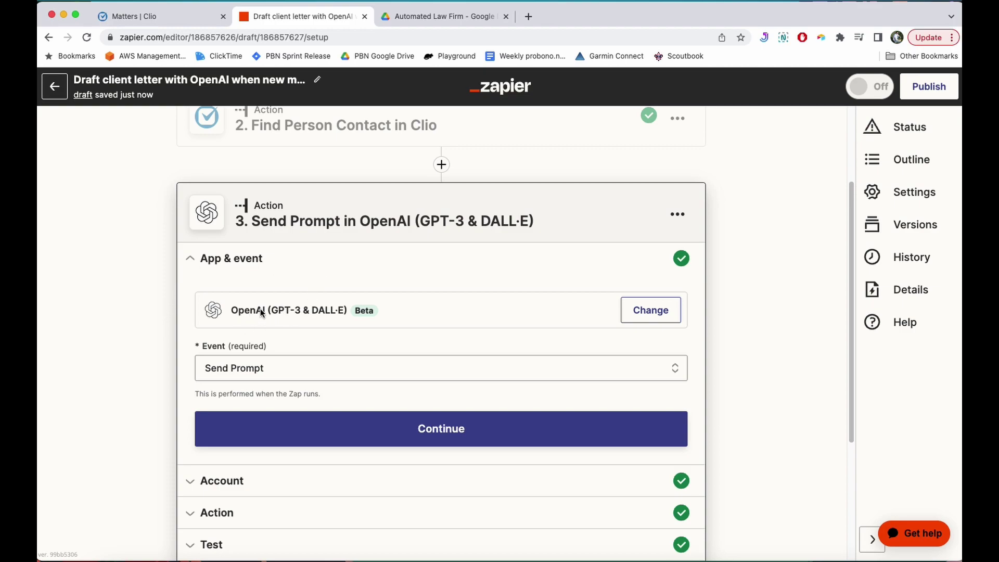
scroll(288, 255, down, 2)
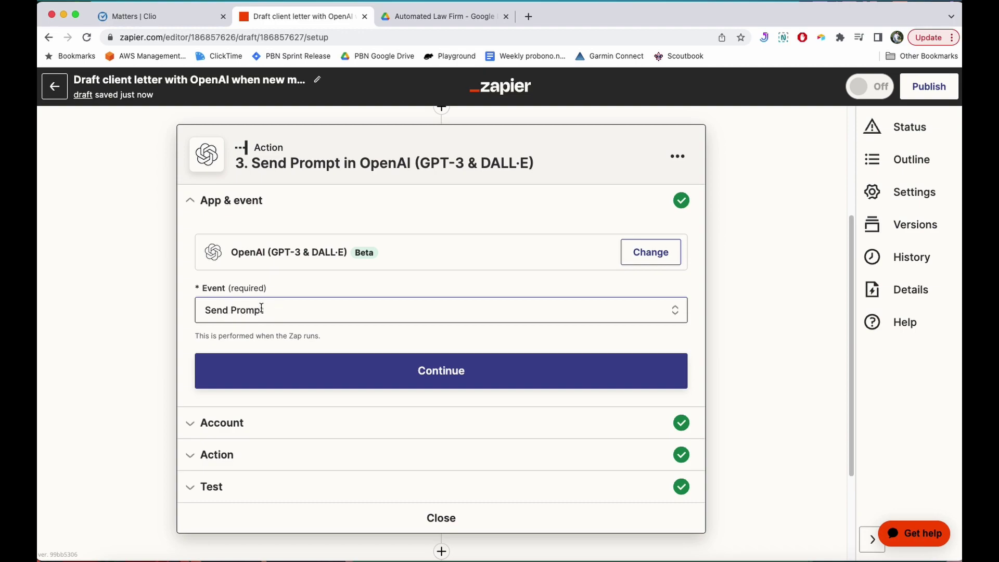
scroll(138, 326, down, 3)
click(229, 314)
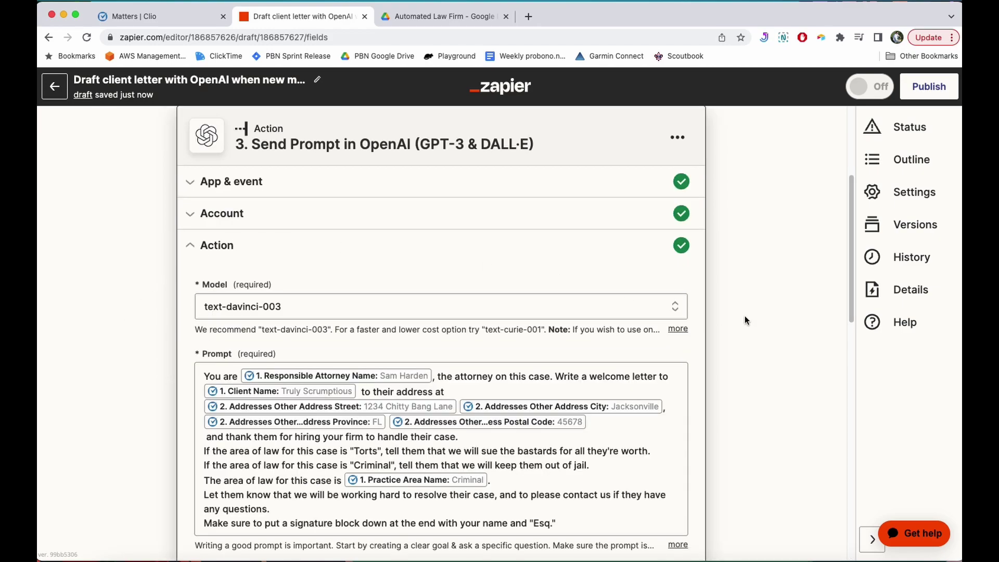
scroll(741, 302, down, 3)
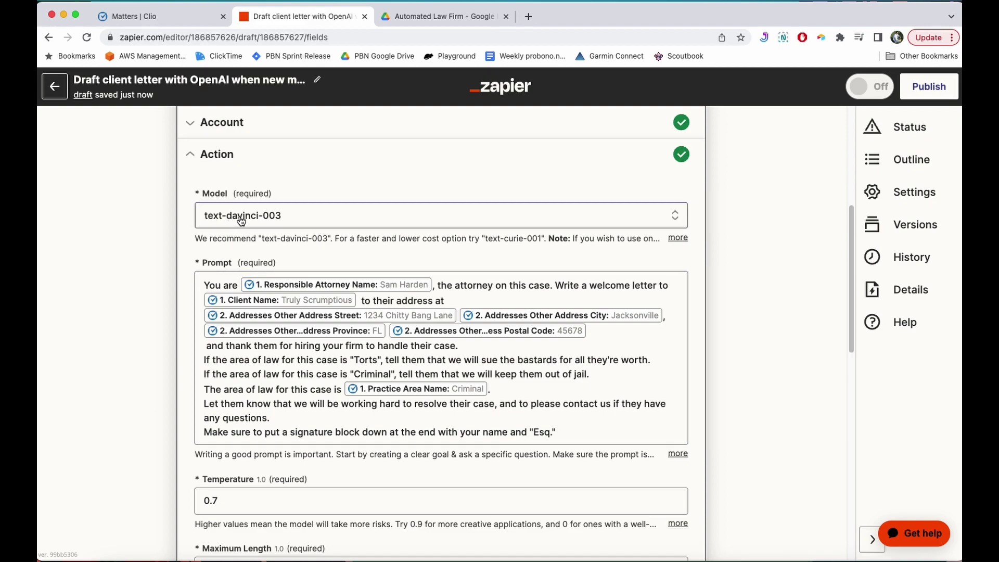
click(214, 264)
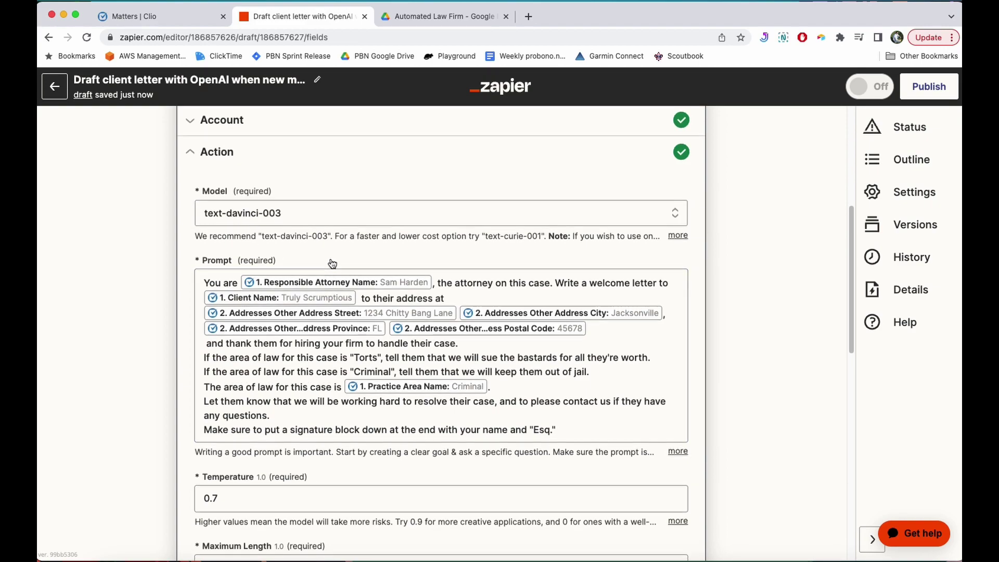
scroll(208, 239, down, 2)
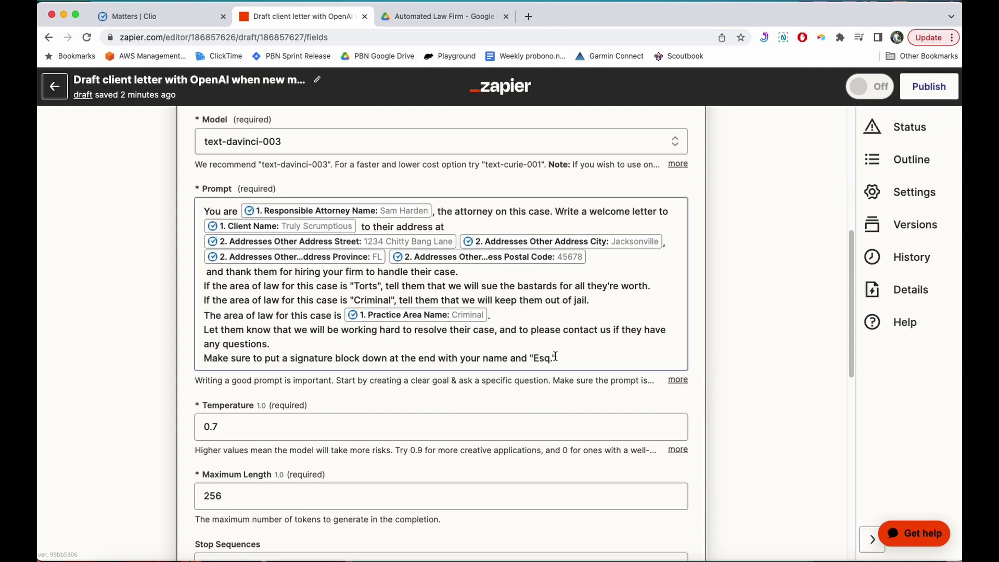
scroll(340, 331, down, 4)
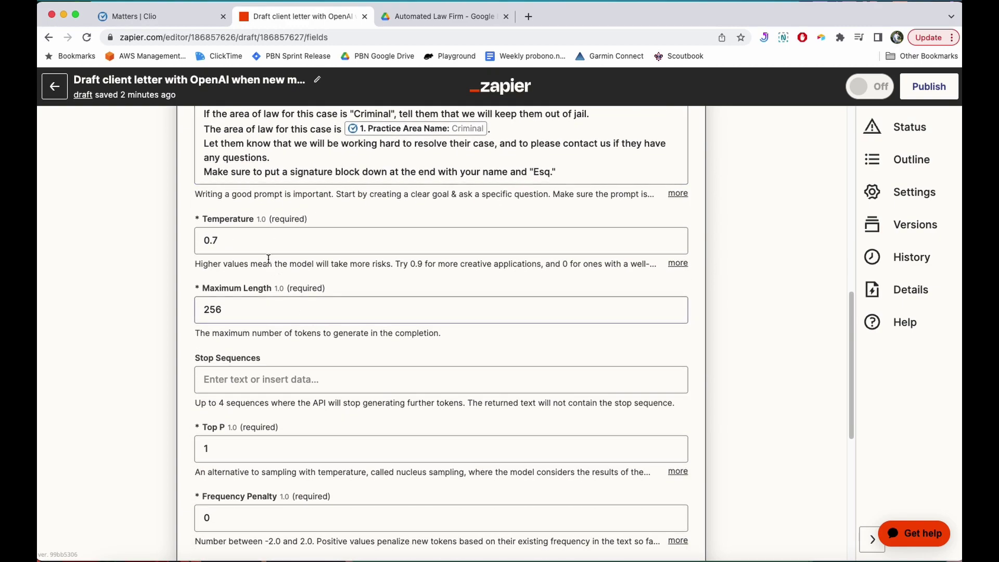
Retest the OpenAI prompt step and review the newly generated client welcome letter (296 tokens)
scroll(170, 259, down, 1)
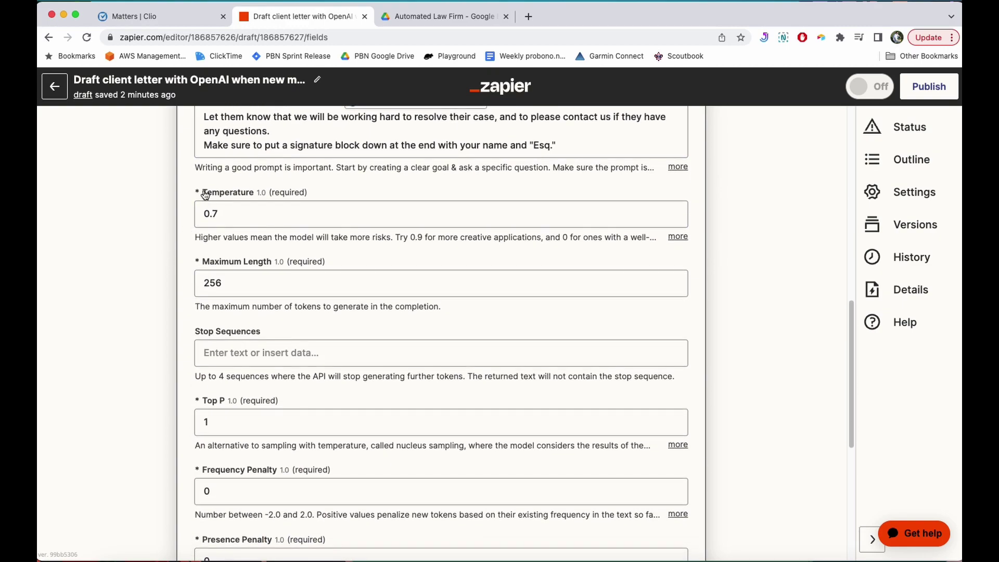
scroll(167, 320, down, 5)
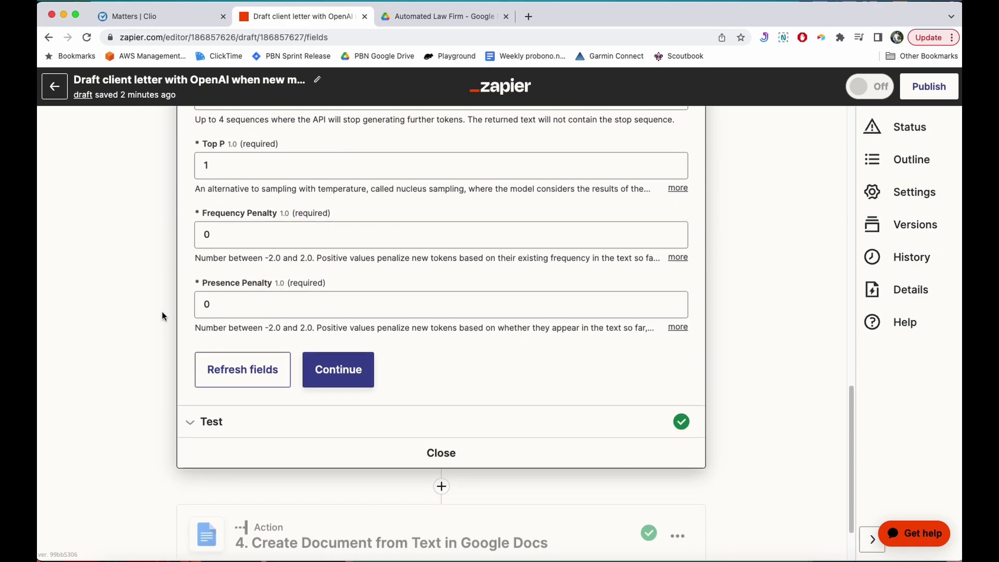
click(324, 358)
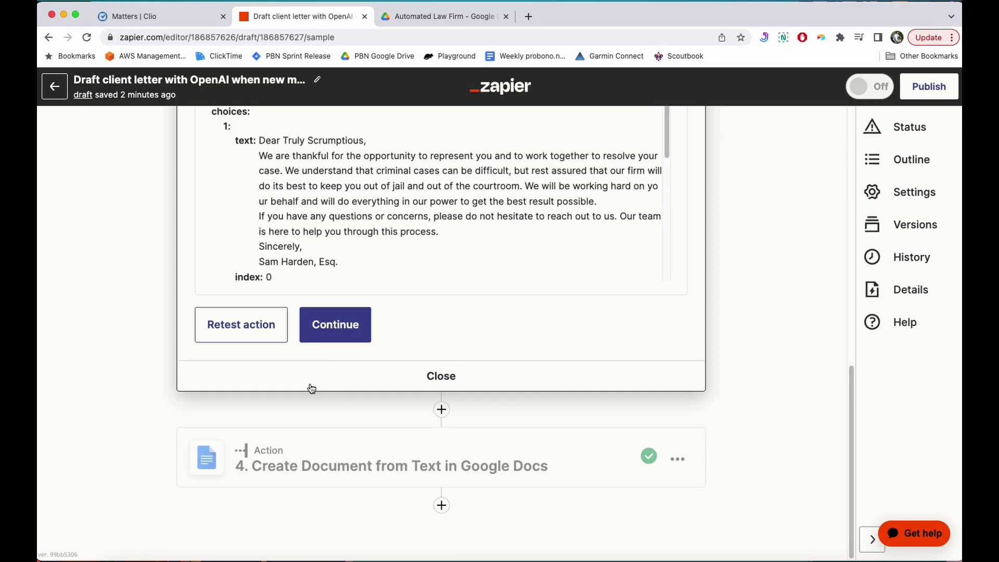
scroll(291, 373, up, 1)
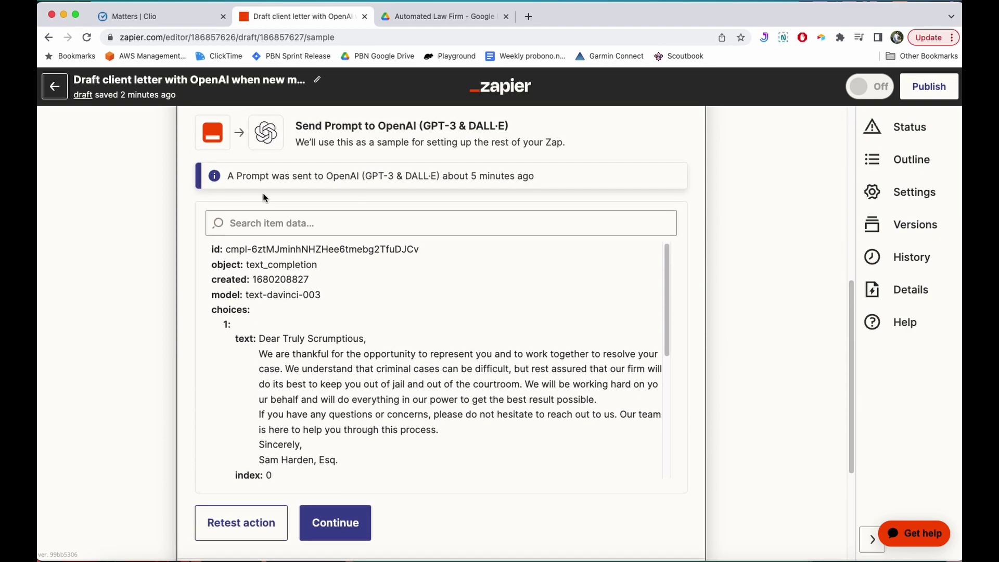
click(243, 523)
scroll(281, 396, down, 1)
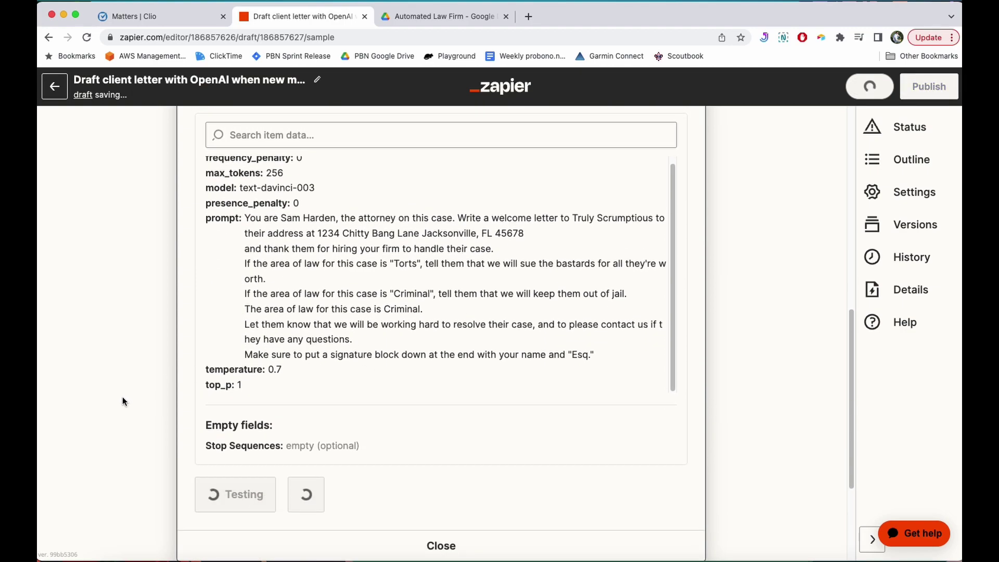
scroll(339, 307, up, 1)
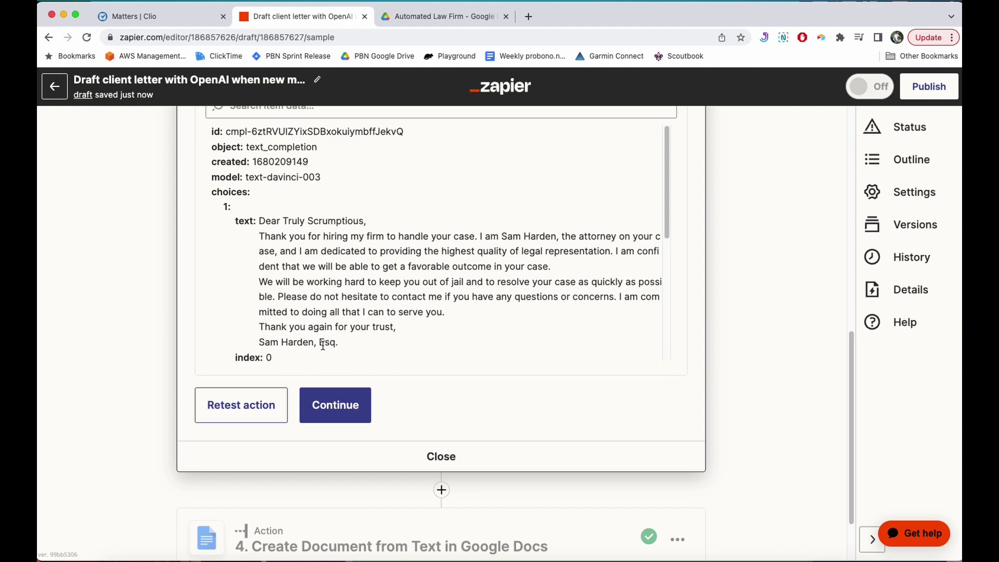
scroll(217, 298, down, 5)
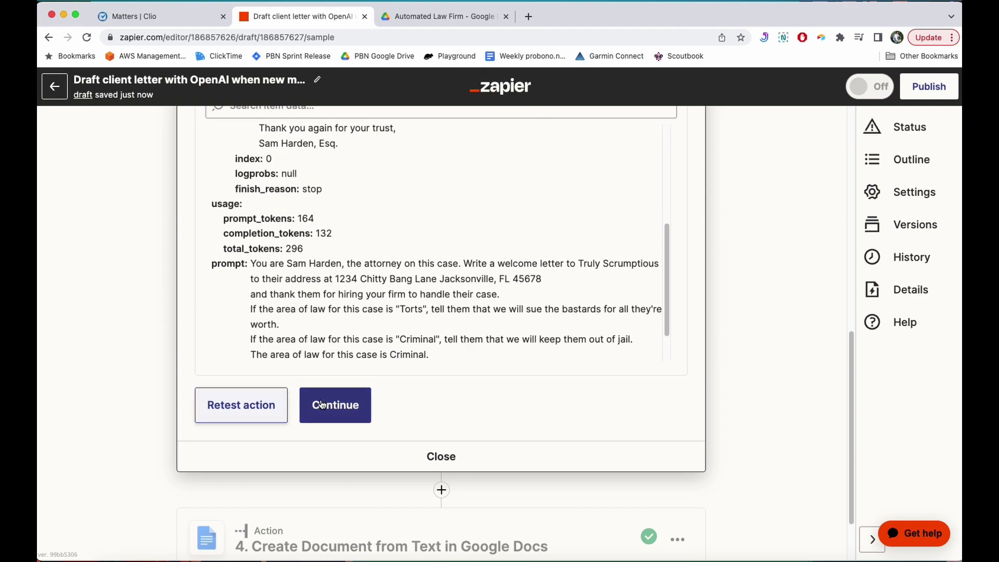
Open step 4 Create Document from Text and review its document name and content fields
click(440, 456)
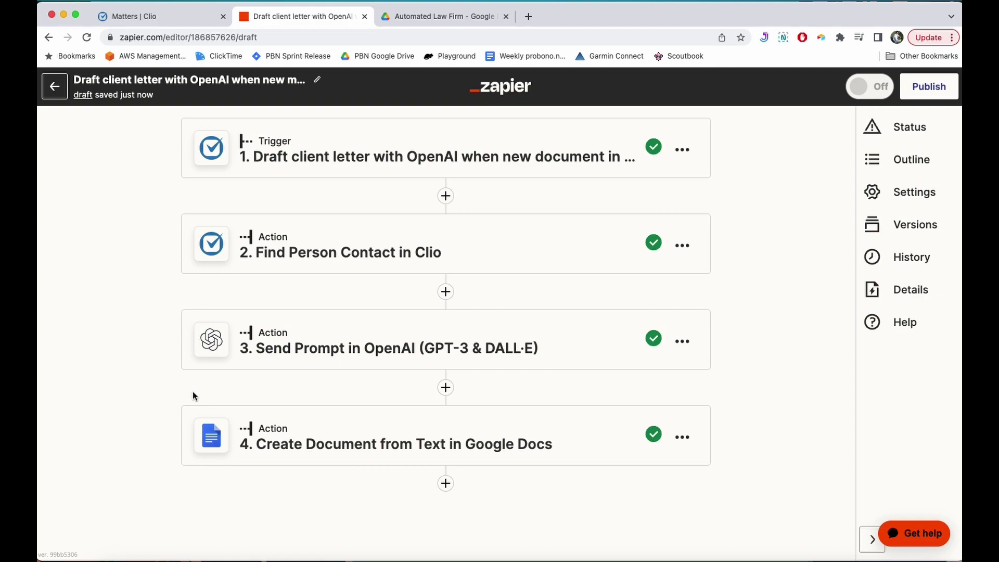
click(301, 441)
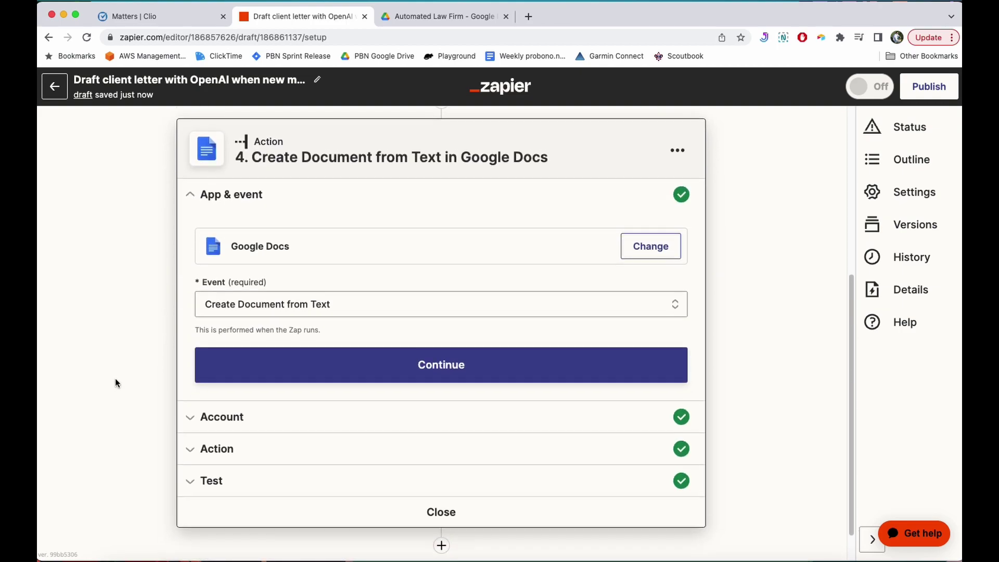
scroll(152, 353, down, 1)
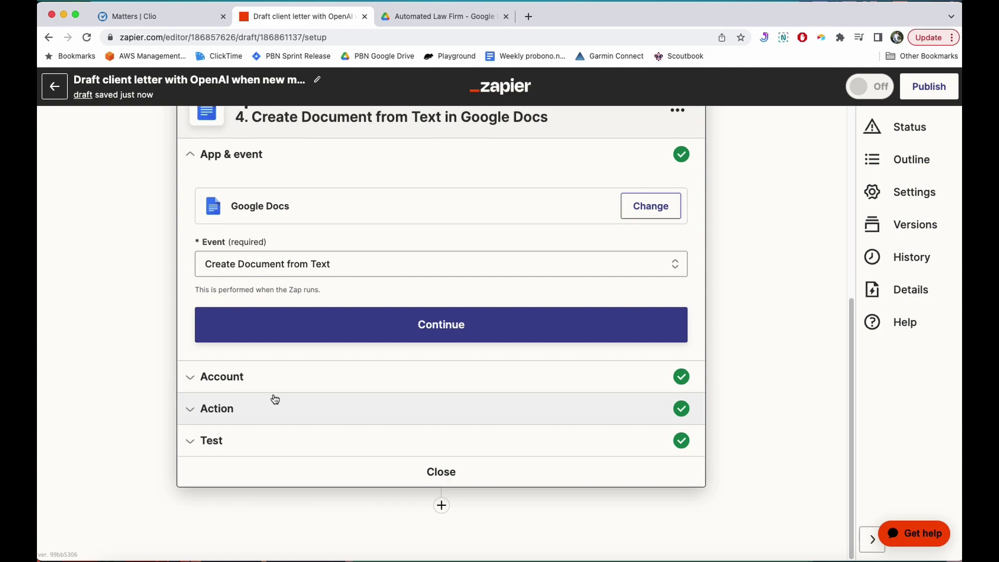
click(229, 408)
scroll(225, 406, down, 4)
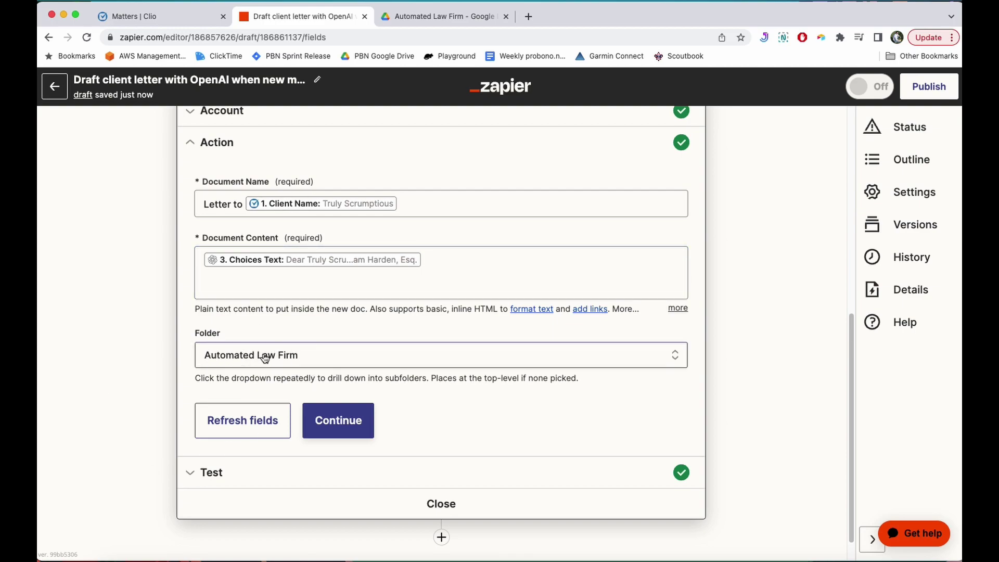
Retest the Google Docs step so it creates a fresh letter document
click(354, 422)
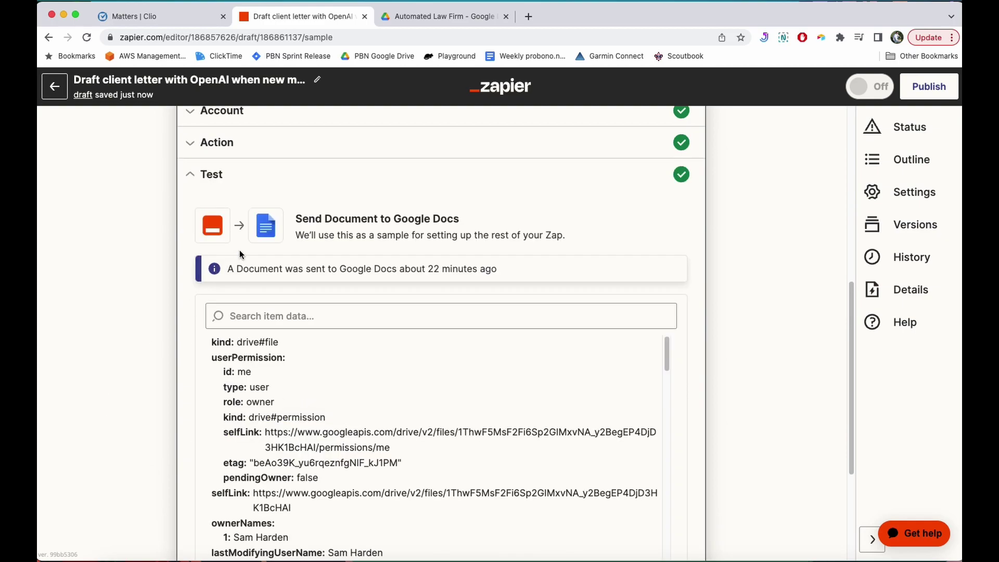
scroll(236, 255, down, 4)
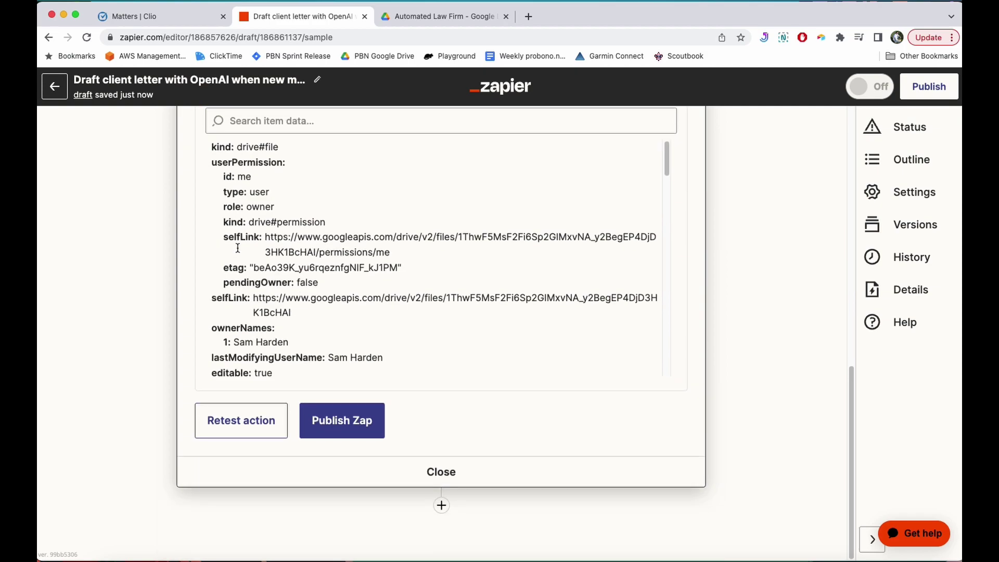
click(237, 423)
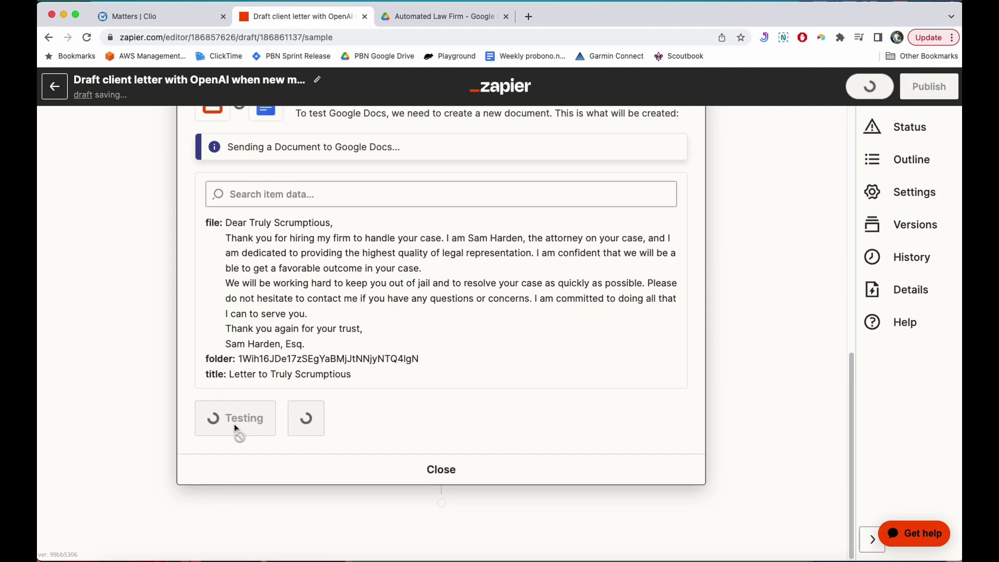
Open the generated client letter from the Automated Law Firm Drive and add blank lines above the signature
click(416, 16)
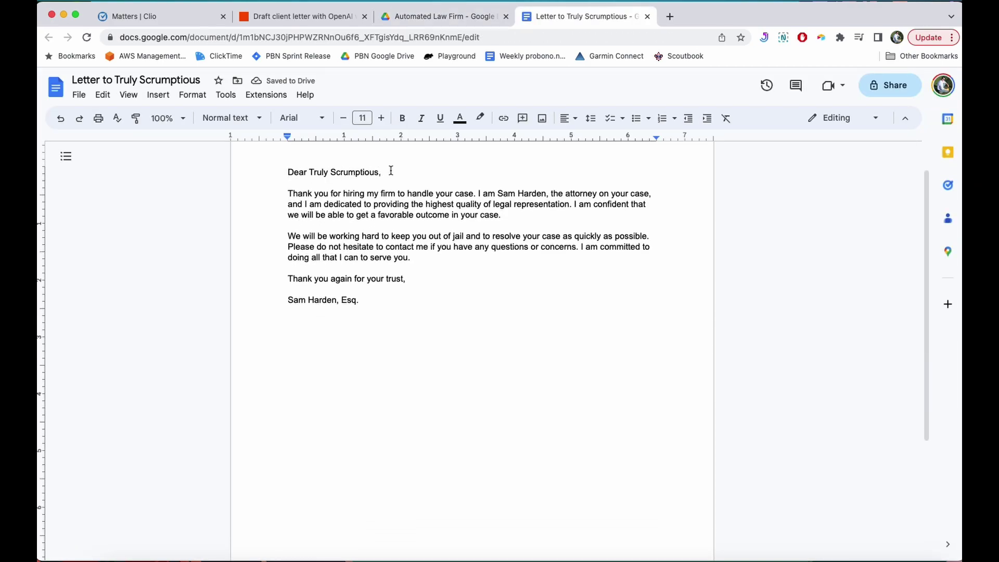
click(519, 215)
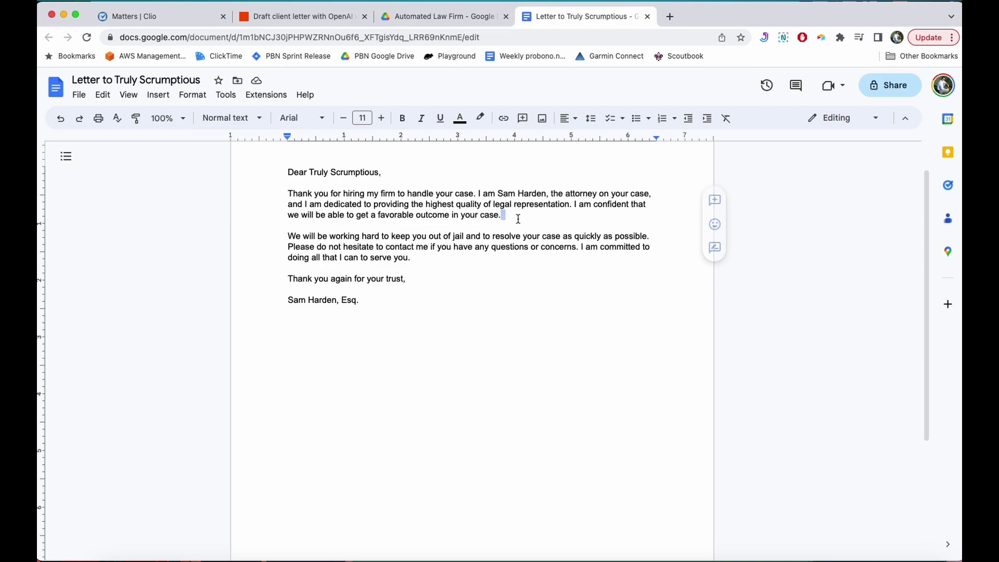
click(512, 217)
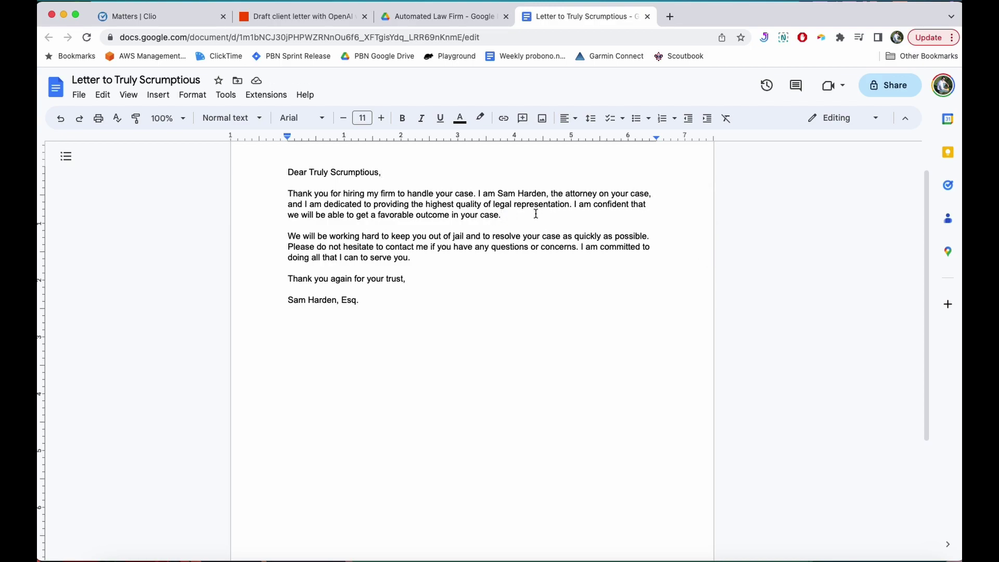
click(448, 283)
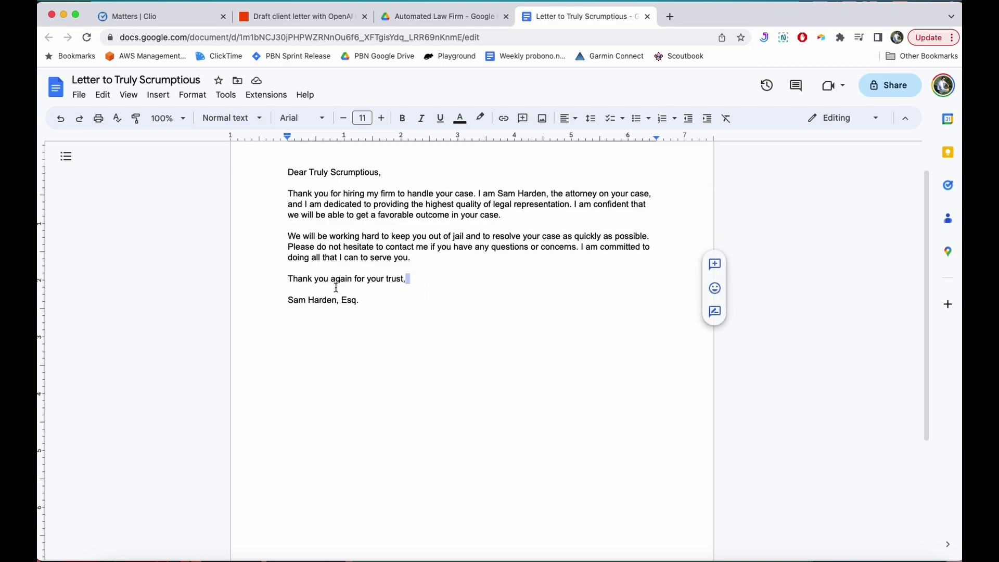
click(375, 298)
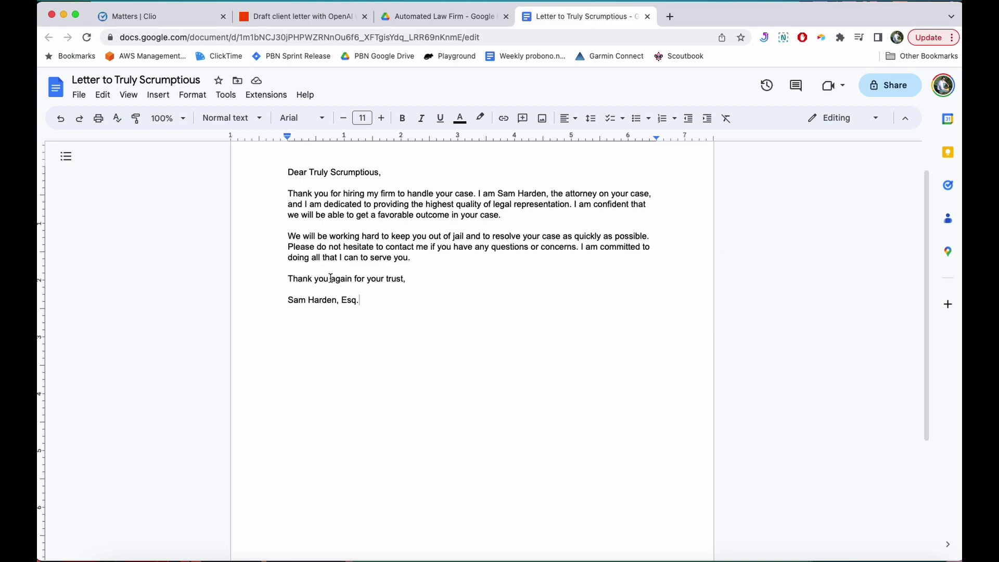
double_click(384, 291)
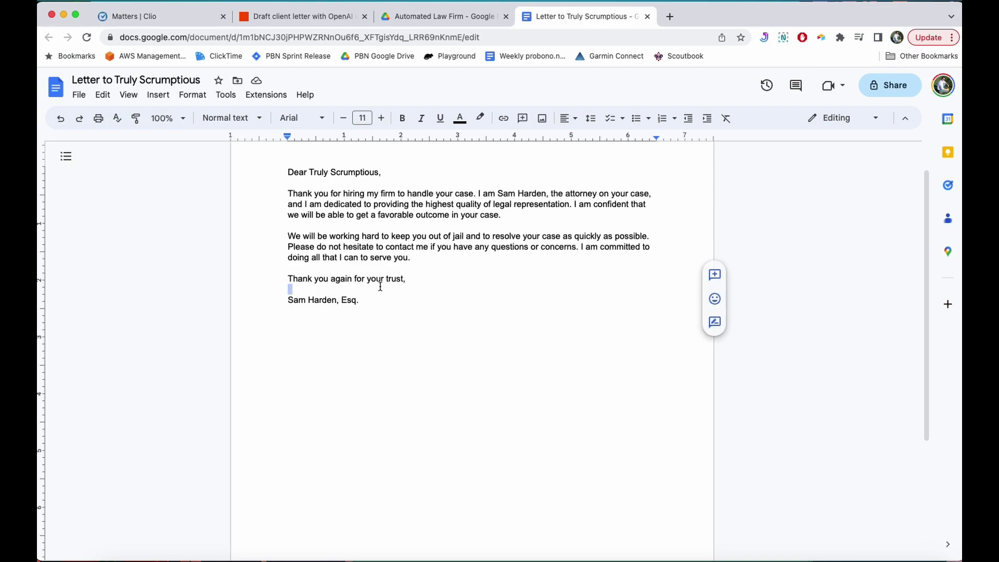
key(Return)
key(Return)
key(Return)
key(Return)
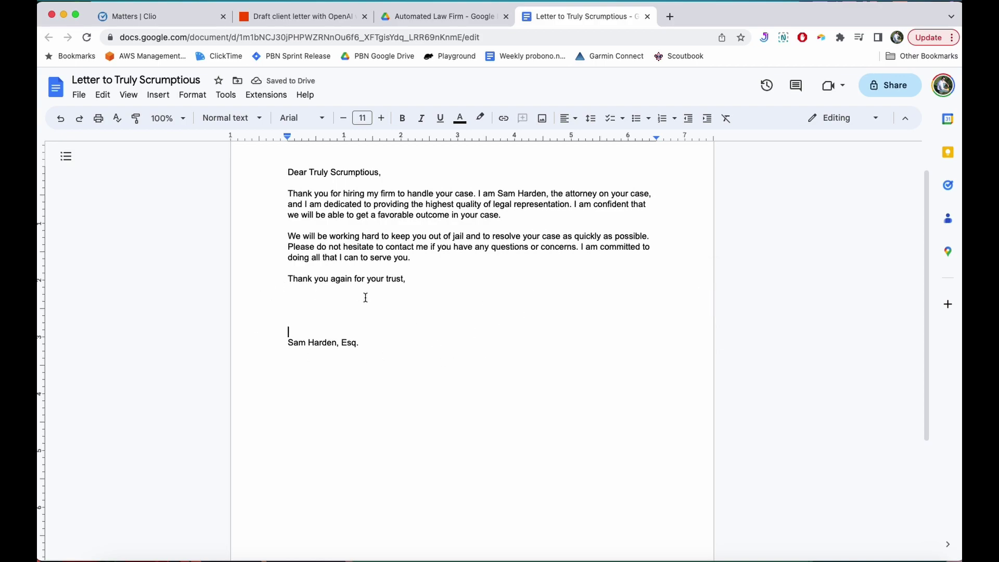
Switch back to Clio's Matters list showing the two open matters
click(421, 344)
click(133, 16)
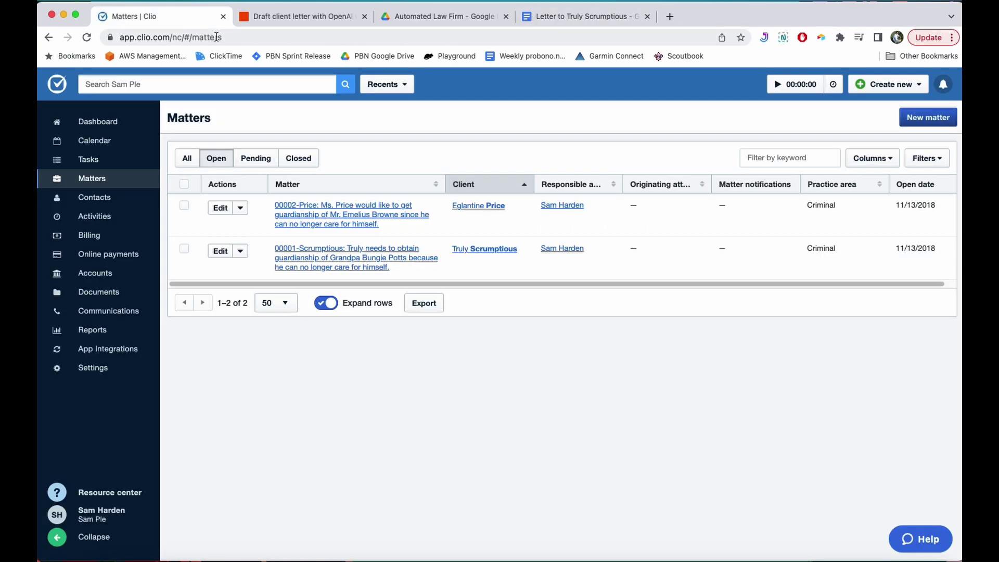